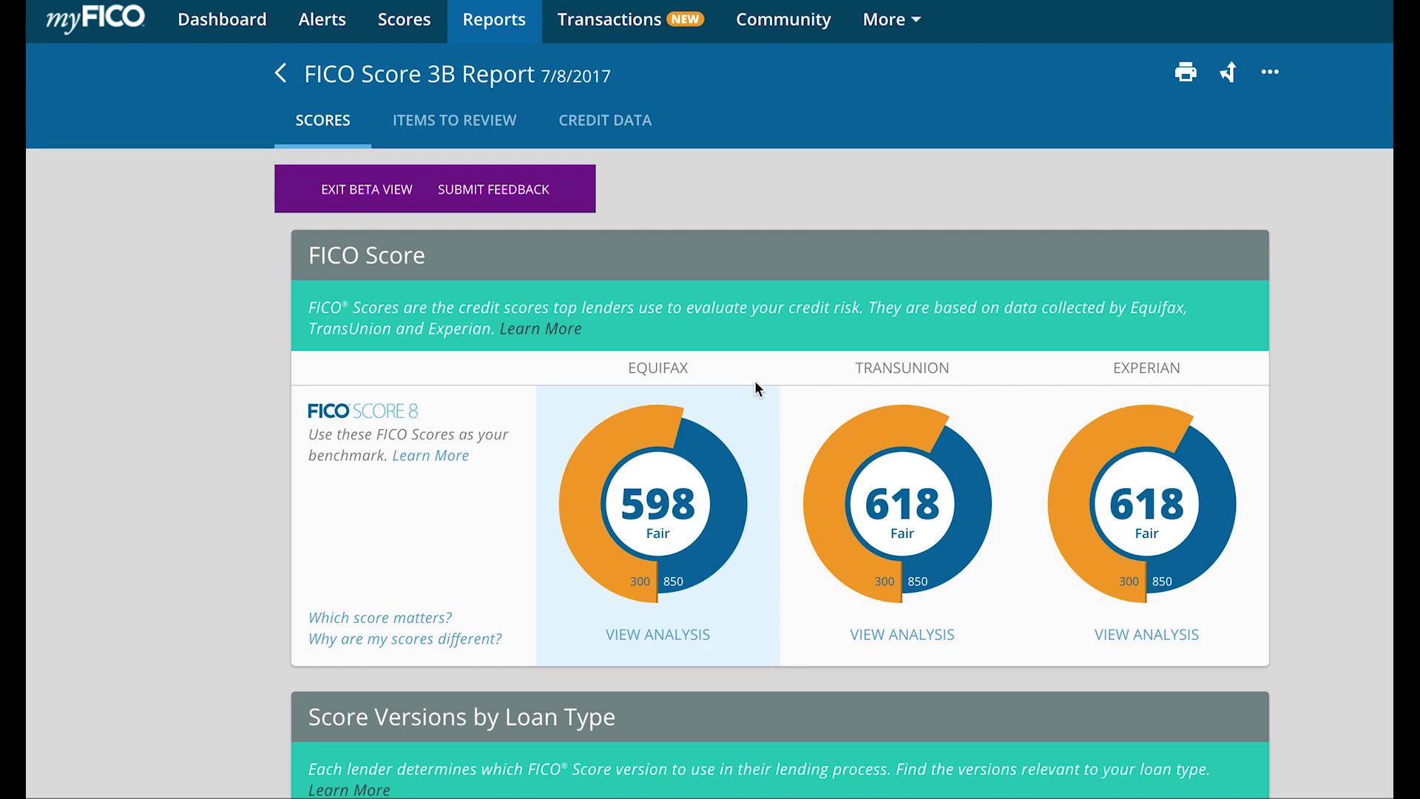
scroll(856, 248, down, 1)
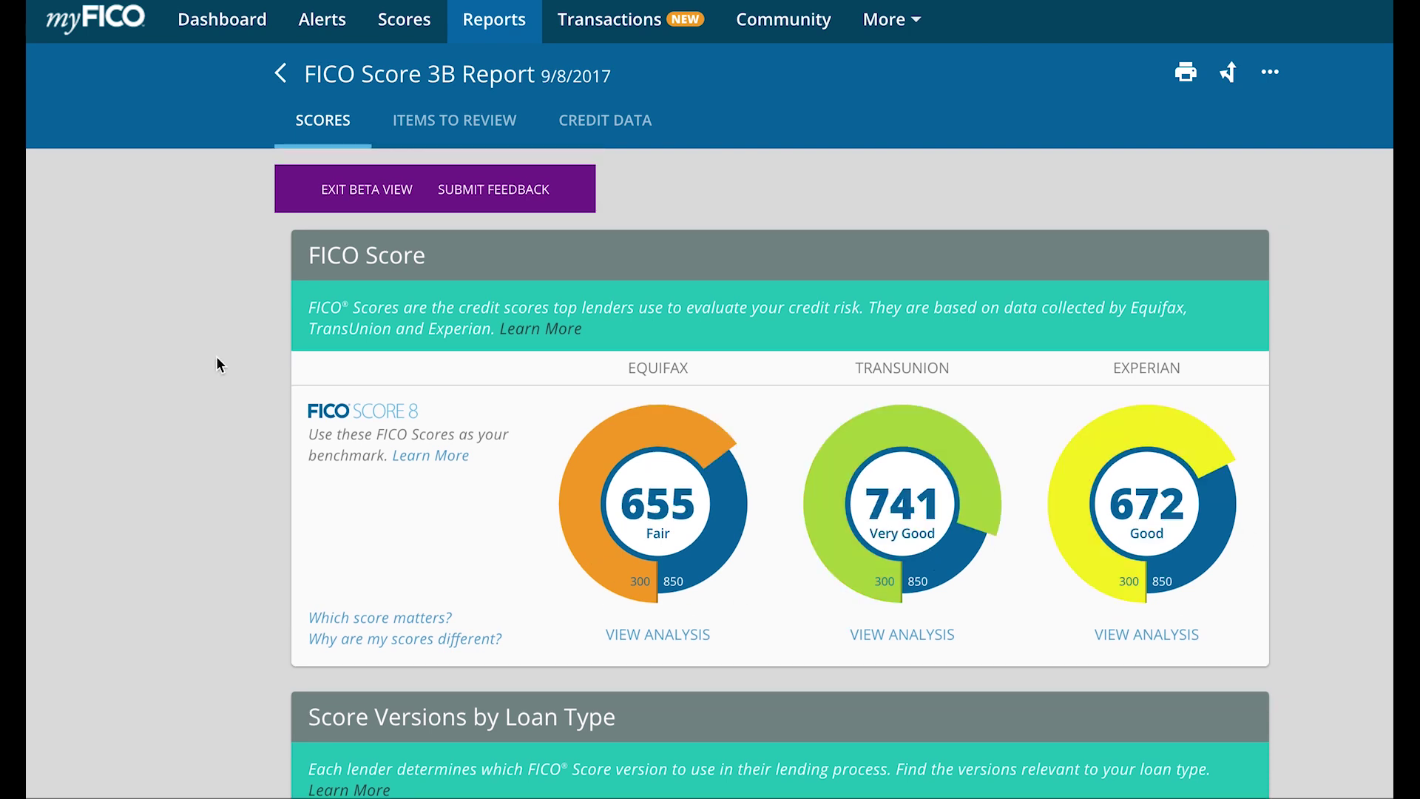
scroll(219, 364, down, 2)
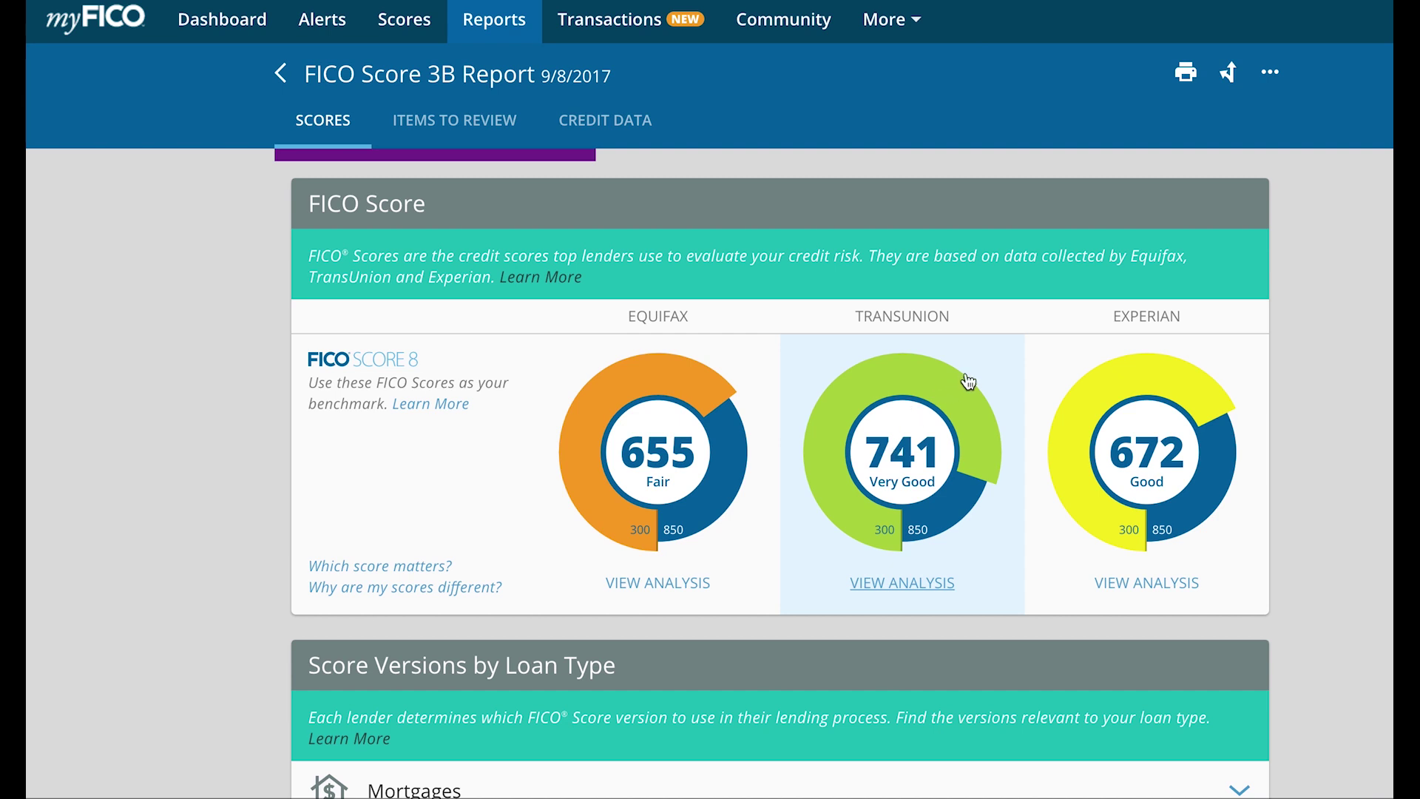
scroll(968, 382, down, 1)
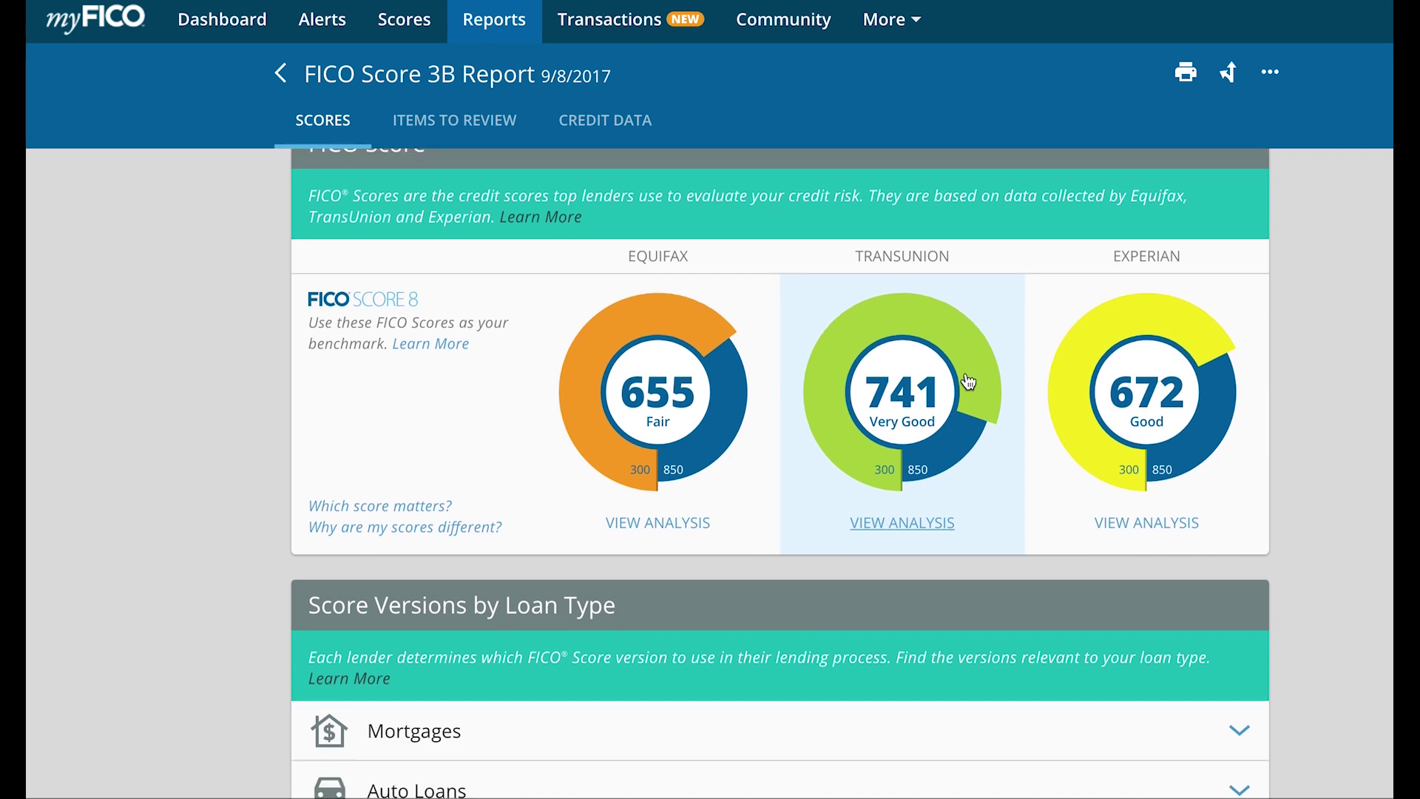